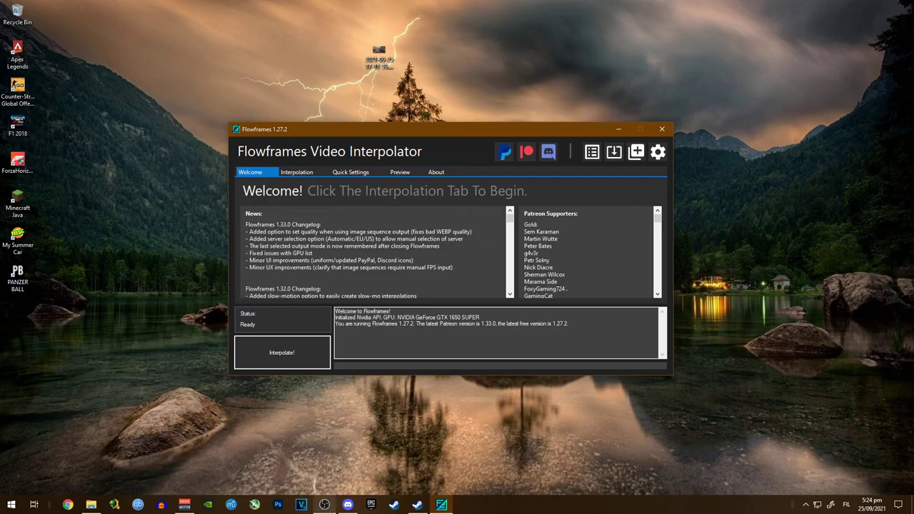
# Review the Video page of OBS Studio's settings, then close the Settings dialog.
pyautogui.moveTo(325, 505)
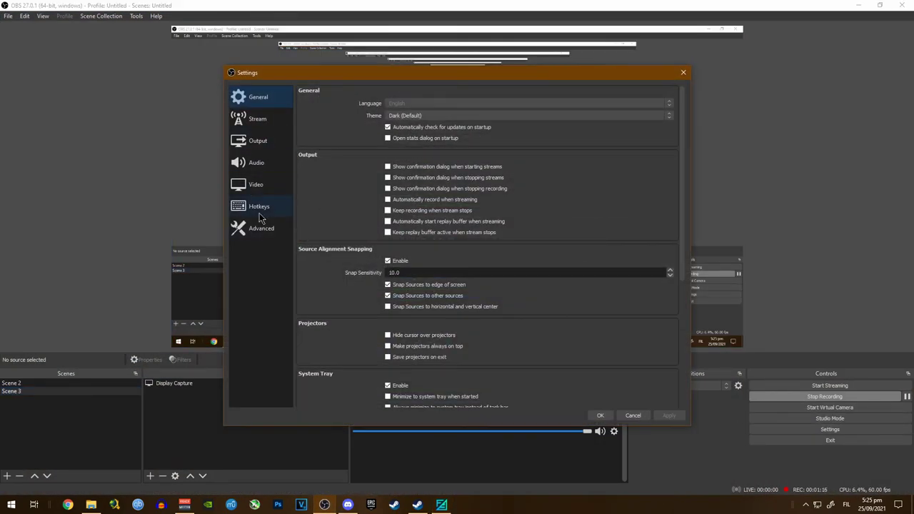
pyautogui.click(277, 184)
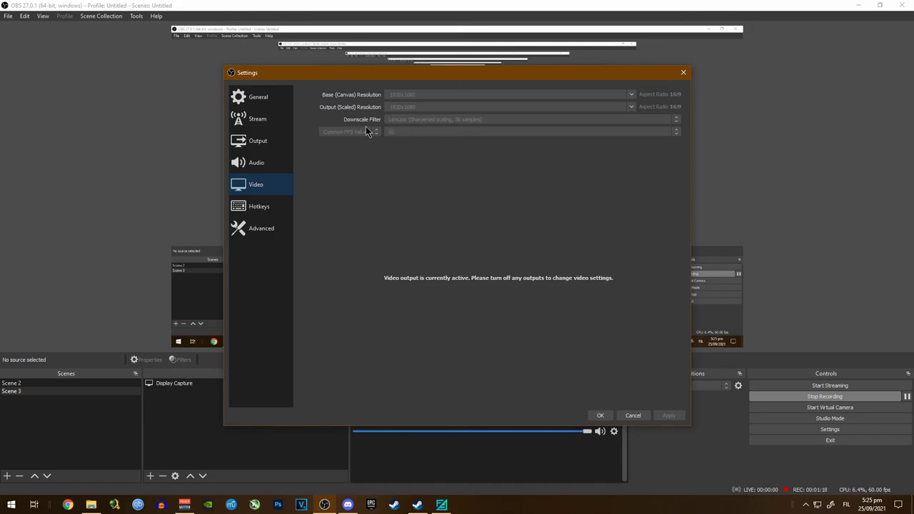
pyautogui.click(599, 414)
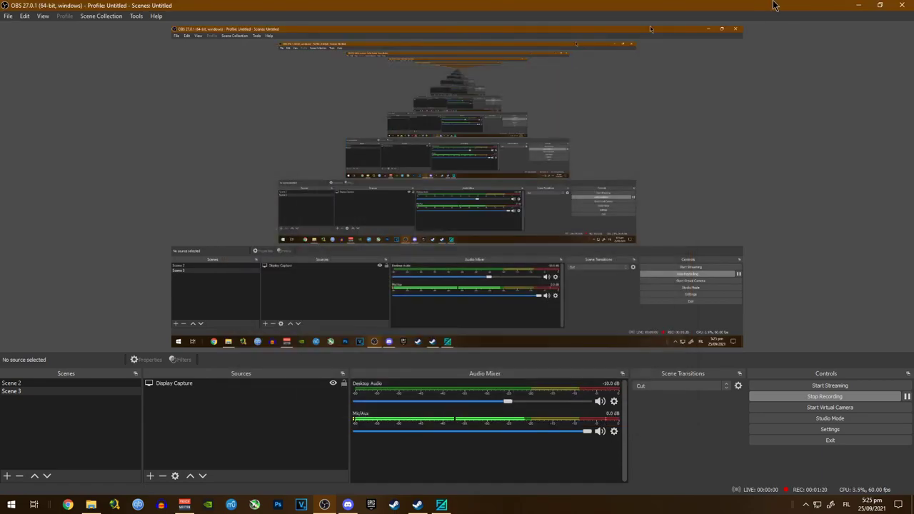
pyautogui.click(858, 5)
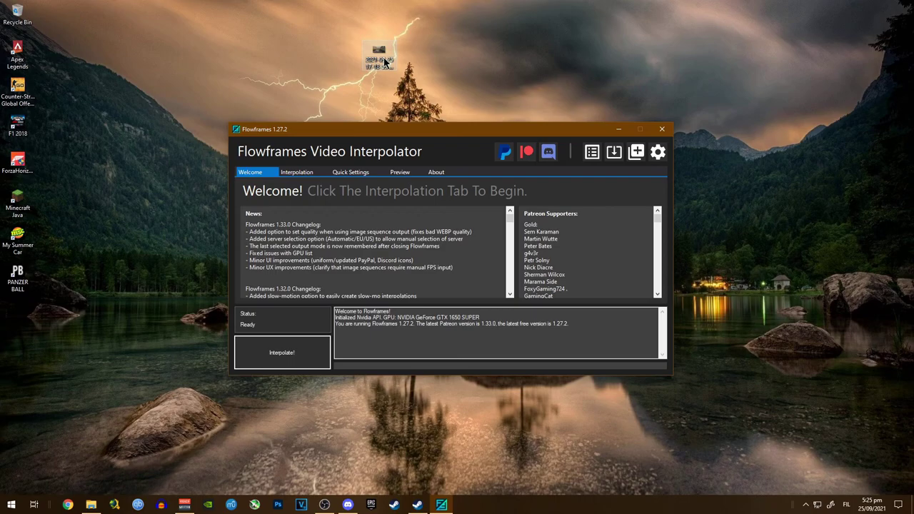
pyautogui.moveTo(379, 54); pyautogui.dragTo(172, 209)
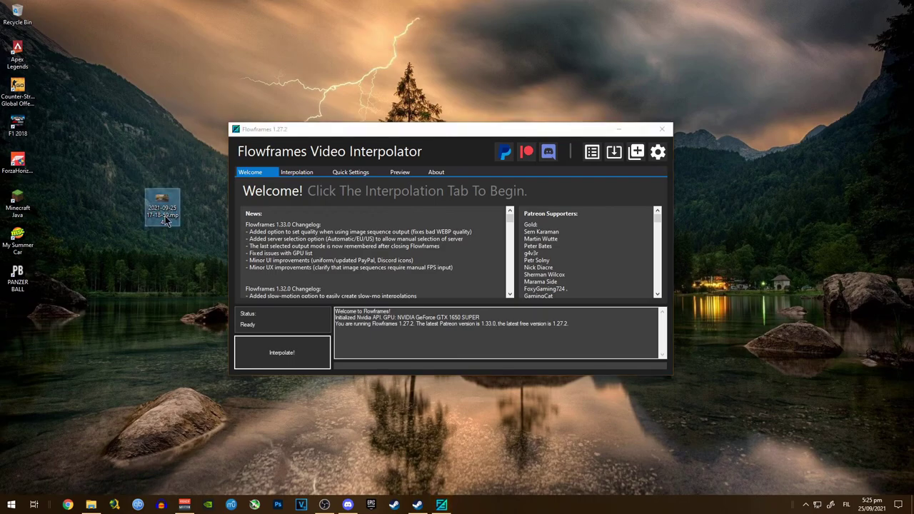
pyautogui.rightClick(166, 217)
pyautogui.click(172, 433)
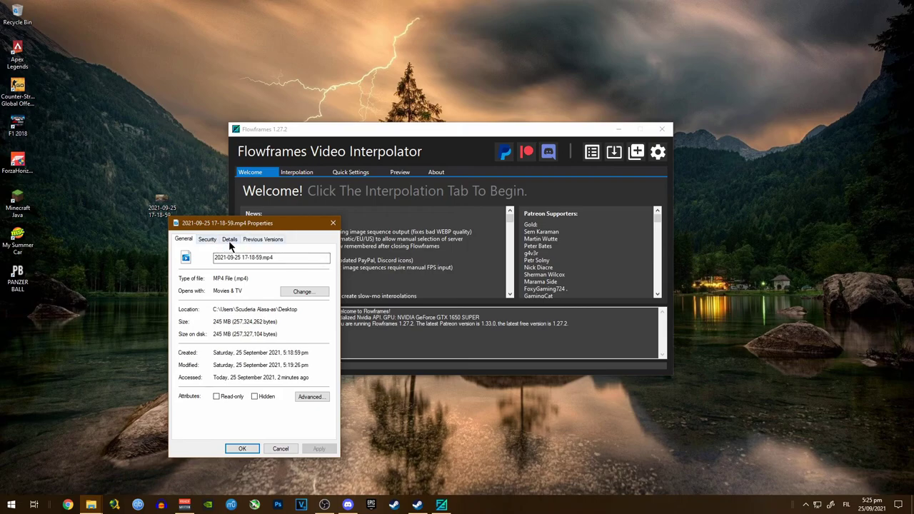
pyautogui.click(229, 240)
pyautogui.scroll(-2, 261, 368)
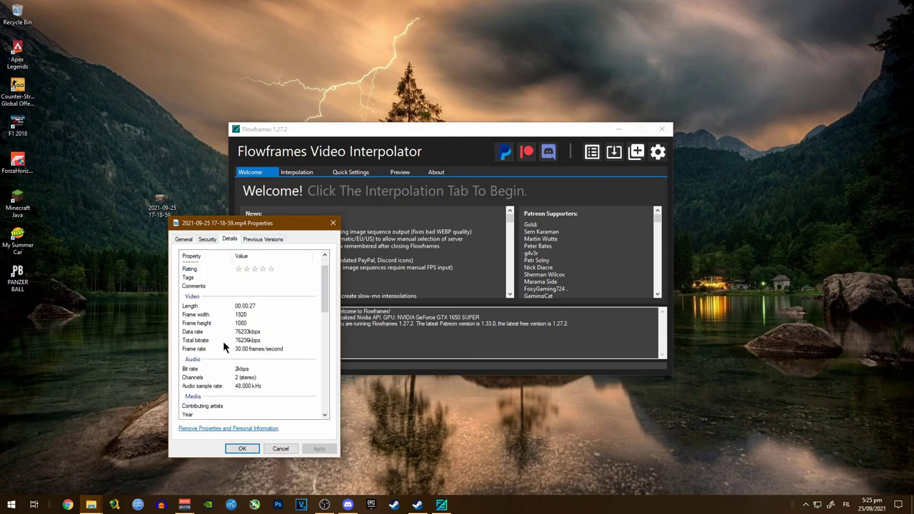
pyautogui.click(260, 348)
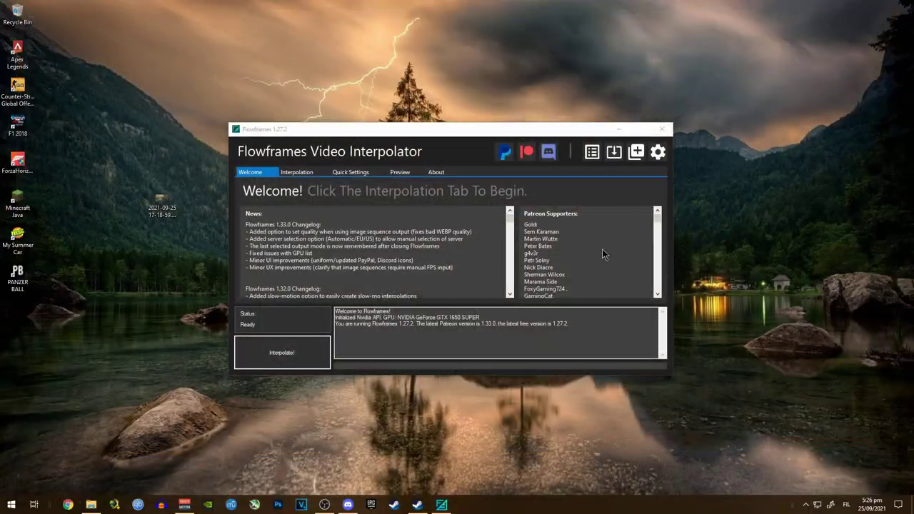
# Bring the Flowframes window to the front and reposition it slightly.
pyautogui.click(602, 253)
pyautogui.moveTo(406, 128); pyautogui.dragTo(380, 129)
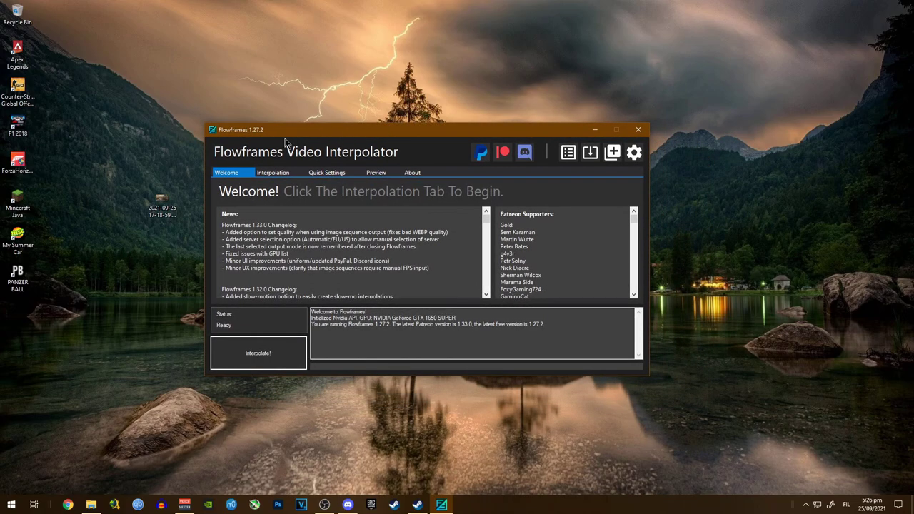
pyautogui.moveTo(261, 133); pyautogui.dragTo(281, 134)
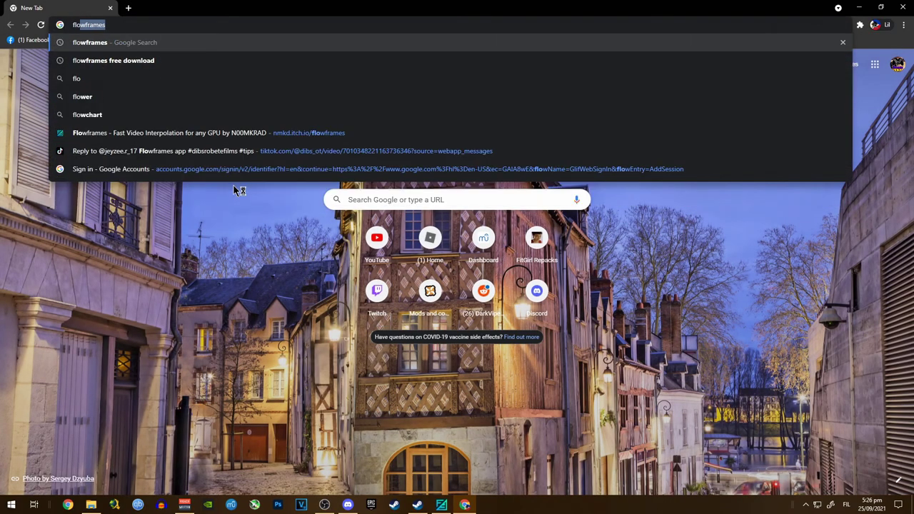
# Search Google for 'flow frames', then correct the query to 'flowframes'.
pyautogui.write('mes')
pyautogui.press('Return')
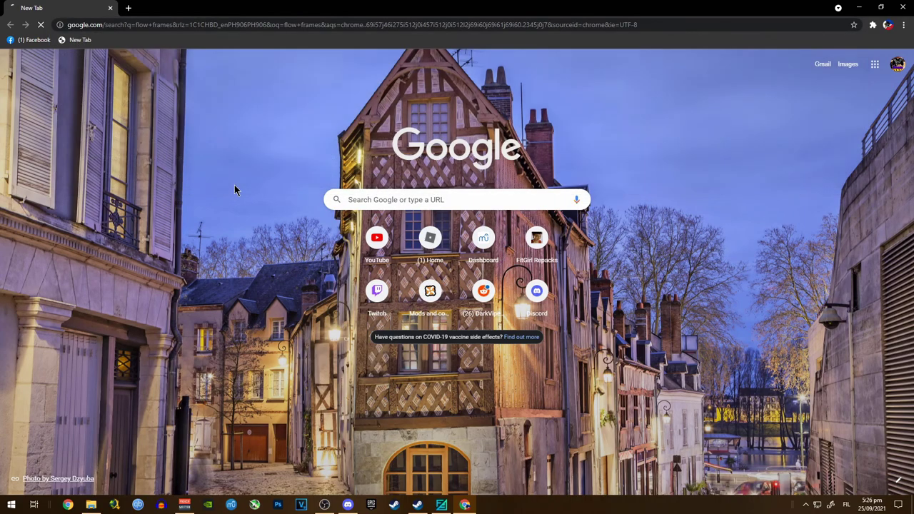
pyautogui.scroll(-1, 145, 329)
pyautogui.scroll(-3, 148, 336)
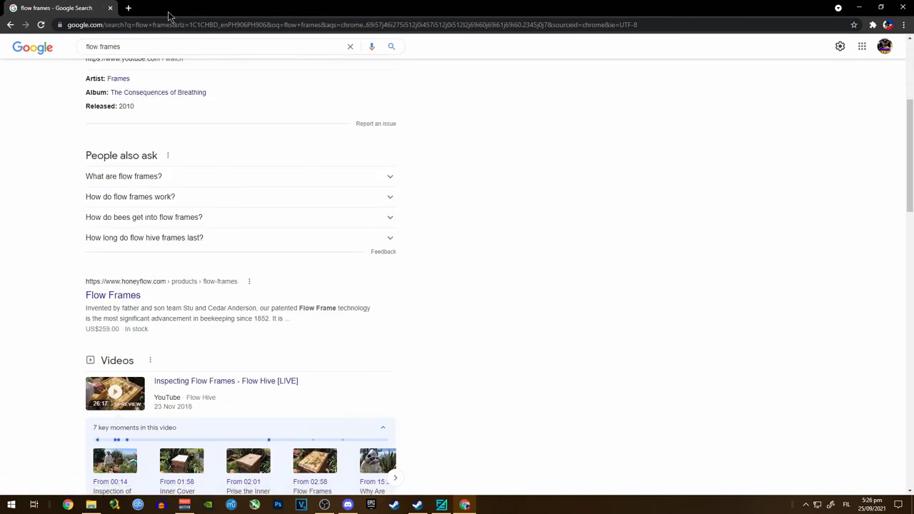
pyautogui.click(98, 46)
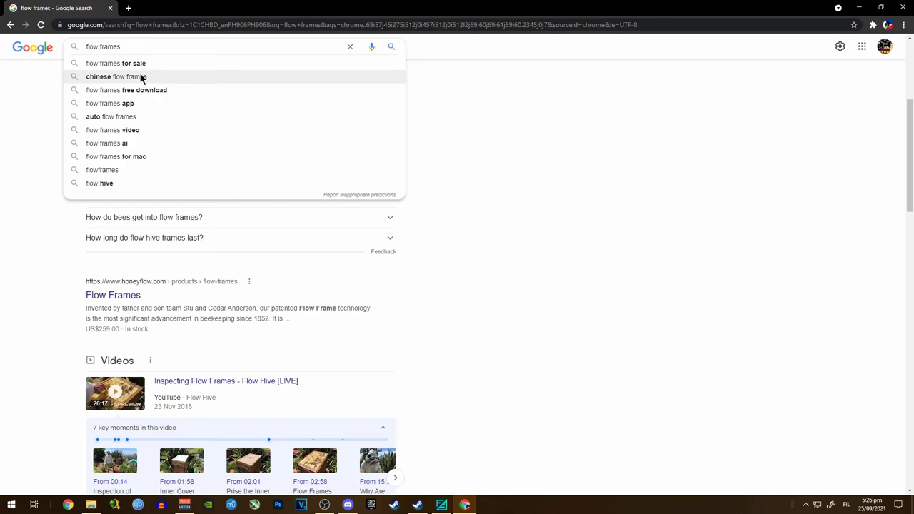
pyautogui.press('BackSpace')
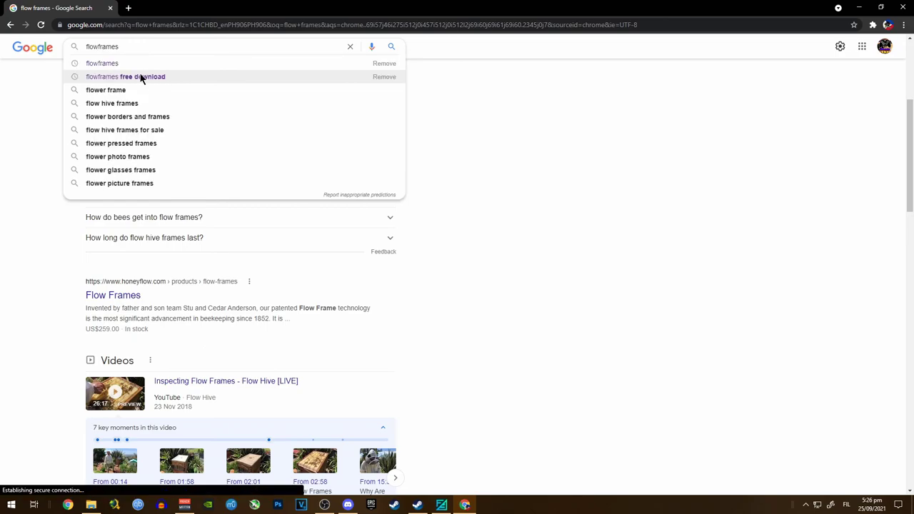
pyautogui.press('Return')
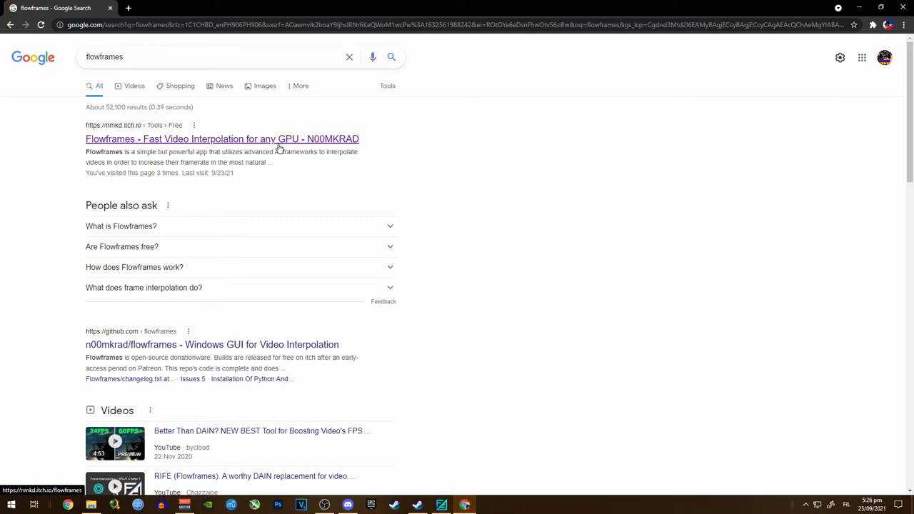
# Open the Flowframes page on nmkd.itch.io and start its download.
pyautogui.click(272, 143)
pyautogui.click(221, 8)
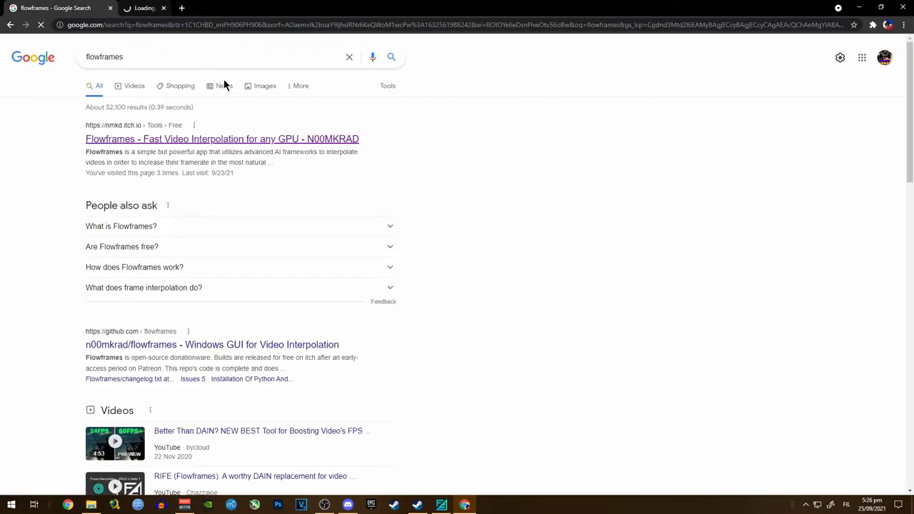
pyautogui.click(203, 139)
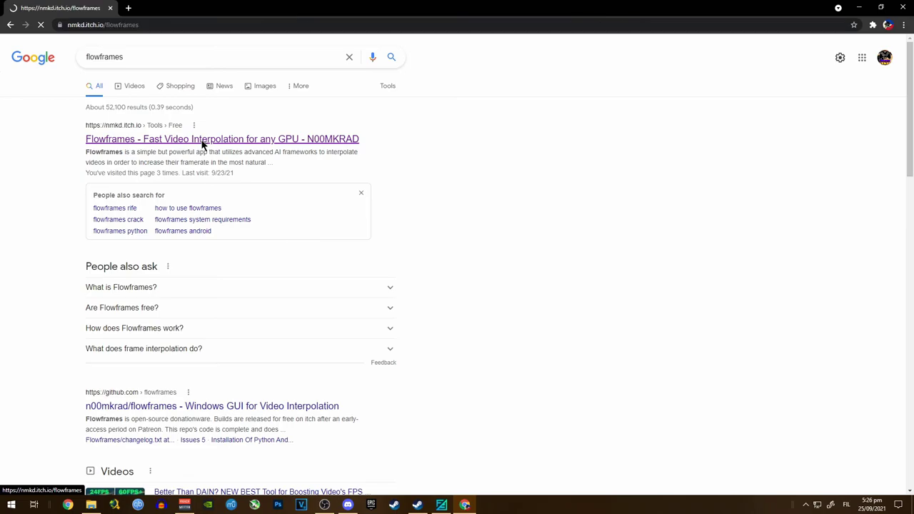
pyautogui.click(253, 100)
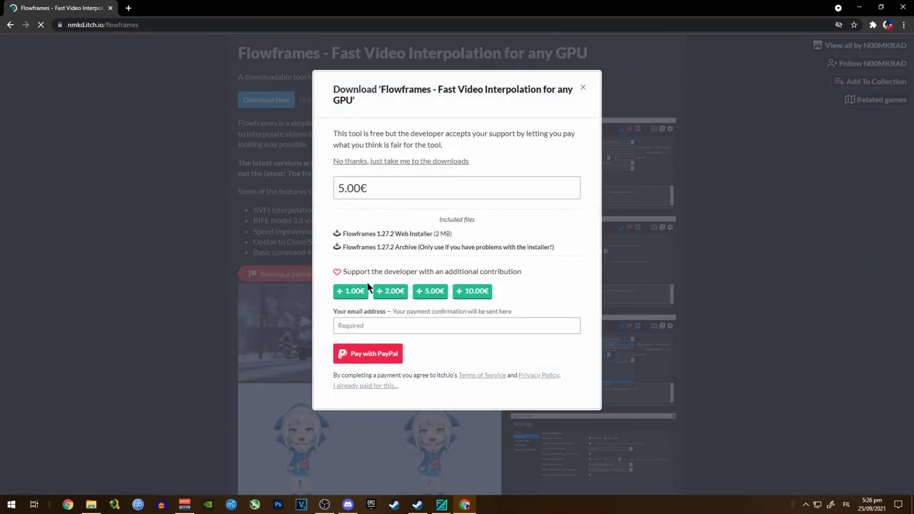
# Skip payment to reach the Flowframes 1.27.2 downloads, then go back to the page's comparison clips.
pyautogui.click(434, 161)
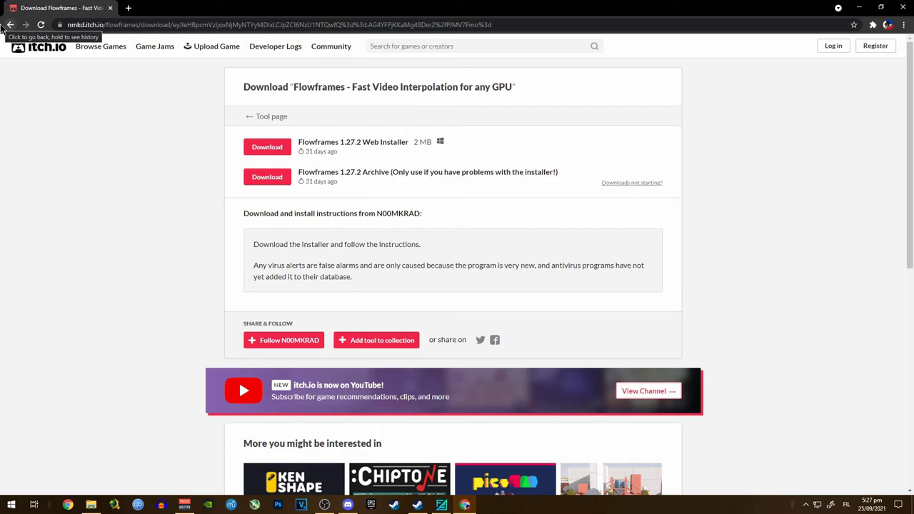
pyautogui.click(5, 26)
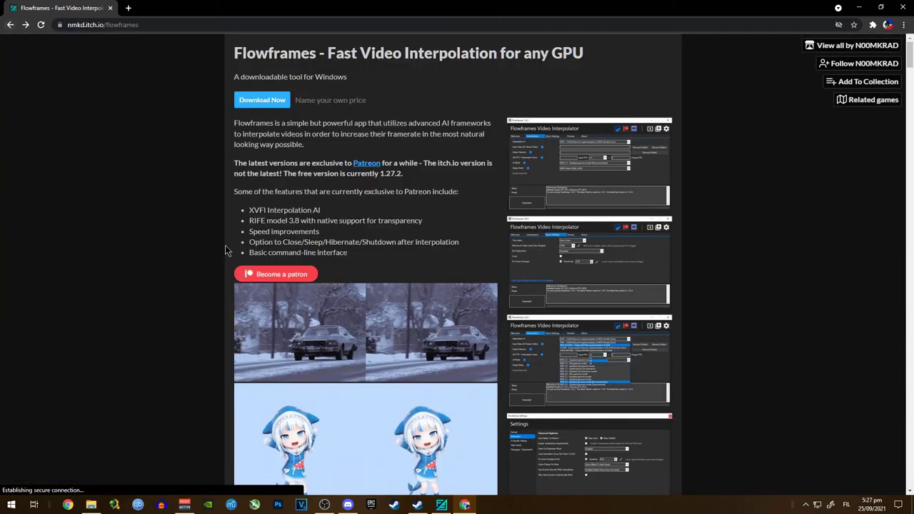
pyautogui.scroll(-2, 452, 194)
pyautogui.scroll(1, 452, 195)
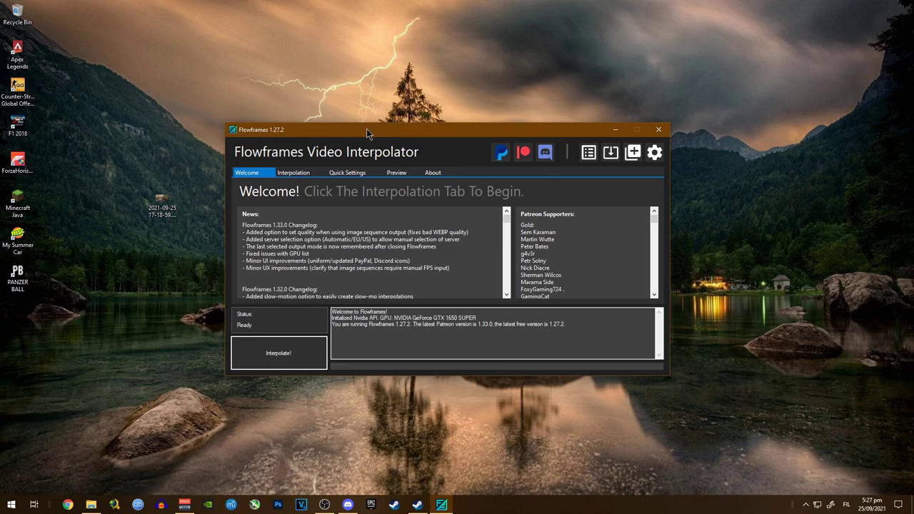
# Keep RIFE 3.1 as the AI model on the Interpolation tab.
pyautogui.moveTo(366, 128)
pyautogui.mouseDown()
pyautogui.moveTo(411, 132)
pyautogui.moveTo(353, 131)
pyautogui.mouseUp()
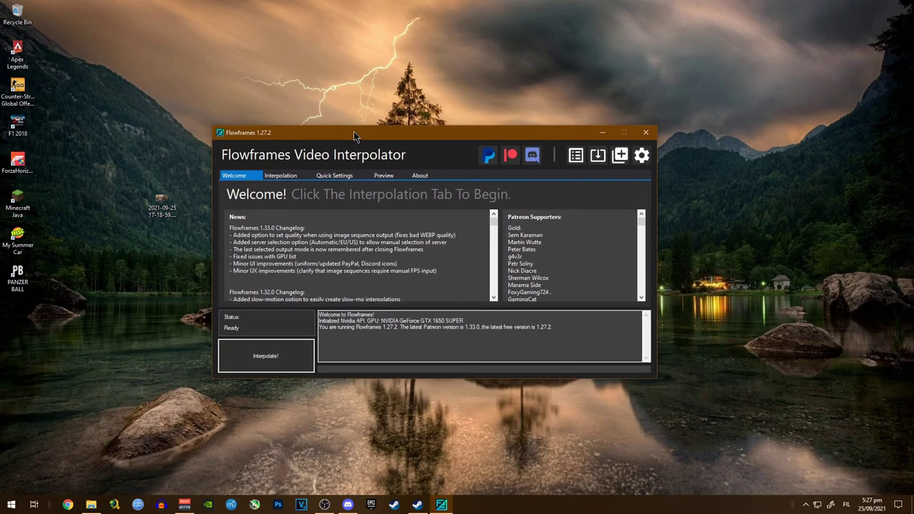
pyautogui.click(283, 176)
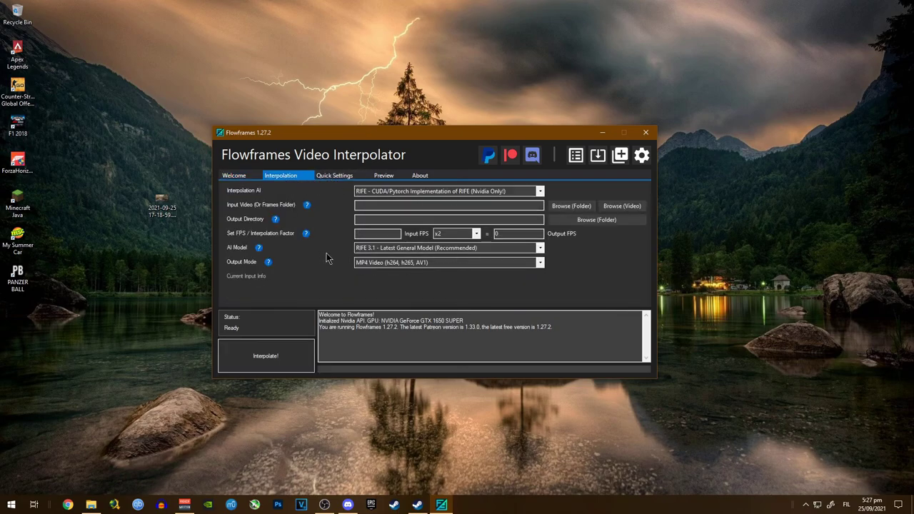
pyautogui.click(475, 248)
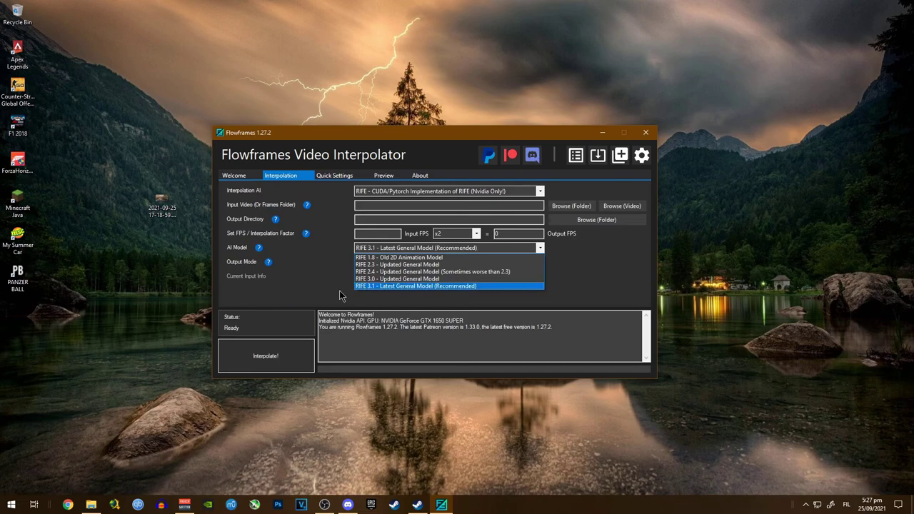
pyautogui.click(424, 304)
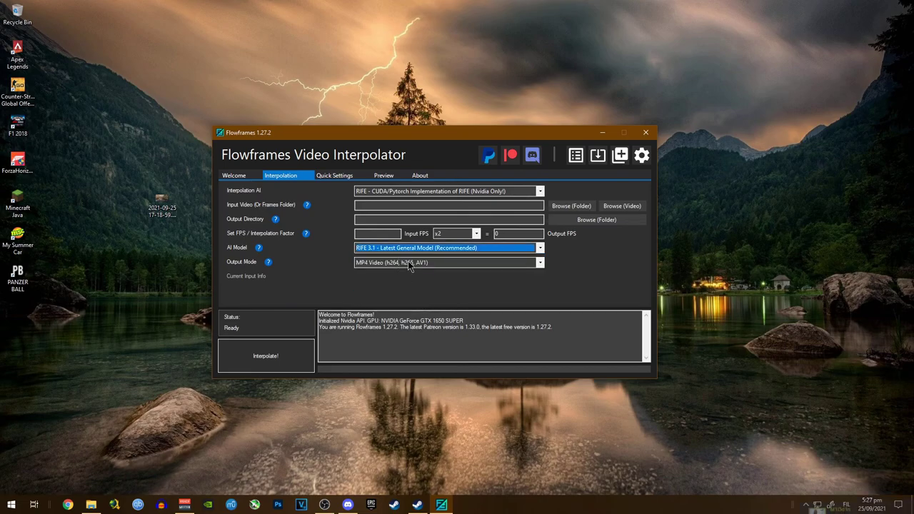
# Keep MP4 Video as the output format and switch to Quick Settings.
pyautogui.click(409, 265)
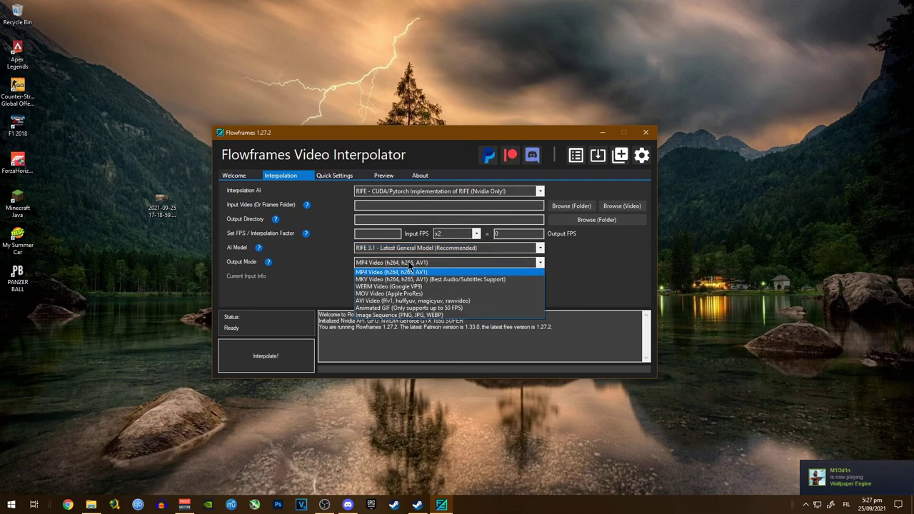
pyautogui.click(408, 261)
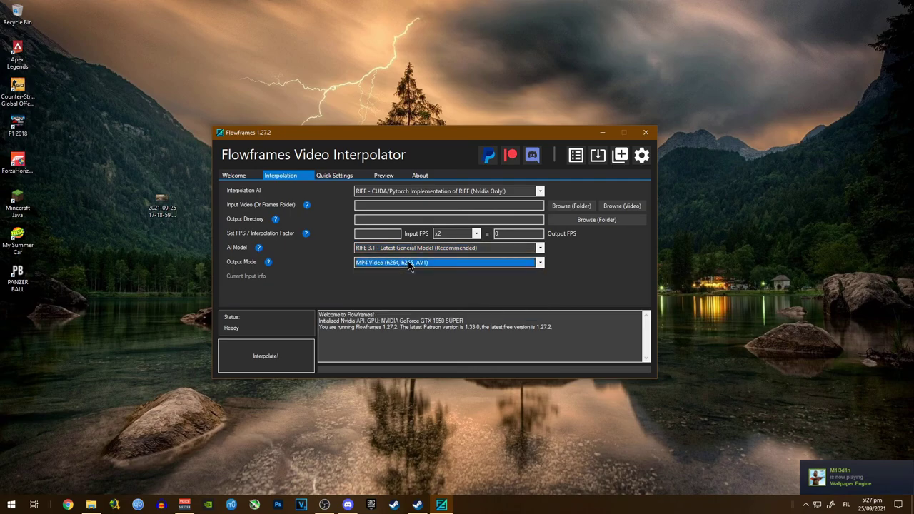
pyautogui.click(408, 260)
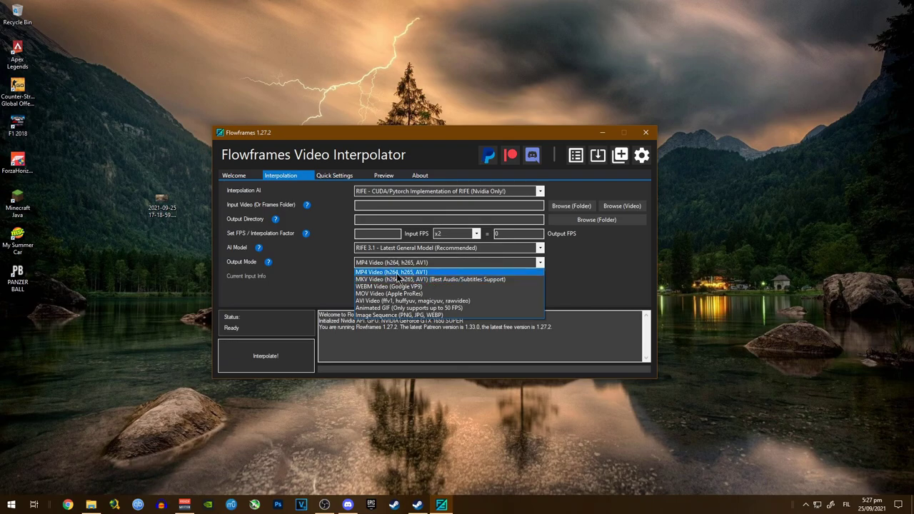
pyautogui.click(389, 273)
pyautogui.click(336, 175)
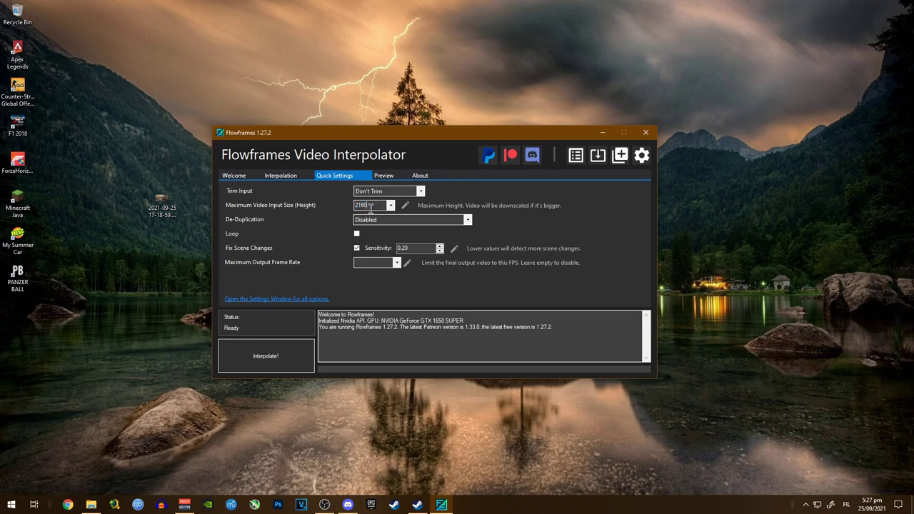
# Check the 2160 value in the Maximum Video Input Size field.
pyautogui.doubleClick(382, 207)
pyautogui.click(372, 205)
pyautogui.doubleClick(365, 207)
pyautogui.click(369, 208)
pyautogui.doubleClick(362, 207)
# Look over the Preview and About tabs, then return to the Interpolation tab.
pyautogui.click(383, 175)
pyautogui.click(419, 175)
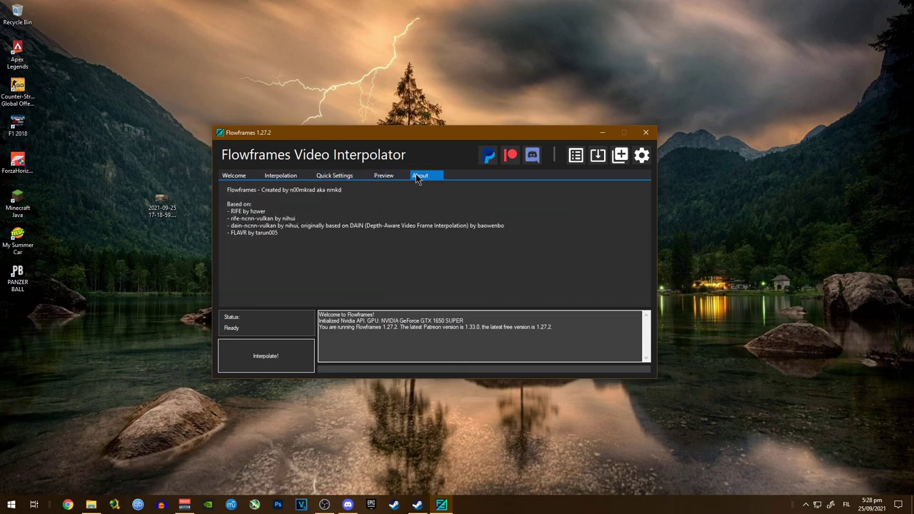
pyautogui.click(282, 176)
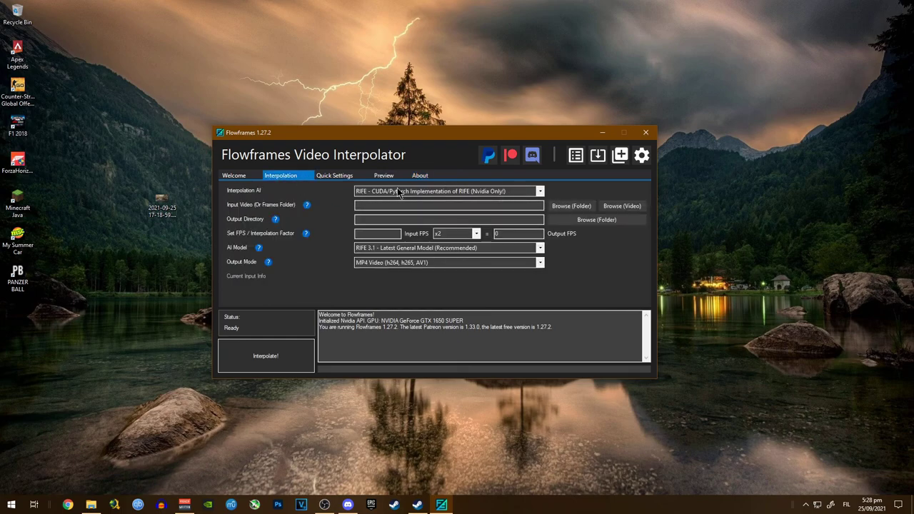
# Keep RIFE CUDA/Pytorch as the interpolation AI and open the empty Batch Processing Queue window.
pyautogui.click(416, 191)
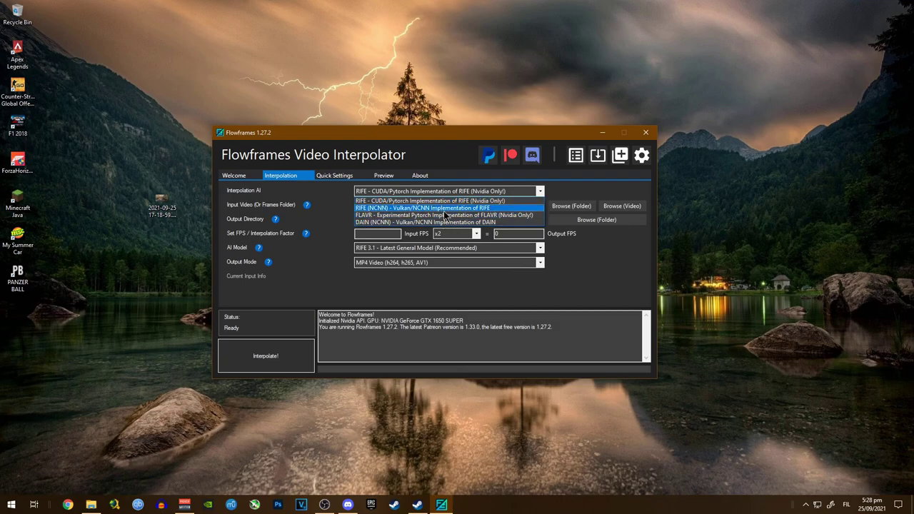
pyautogui.click(404, 201)
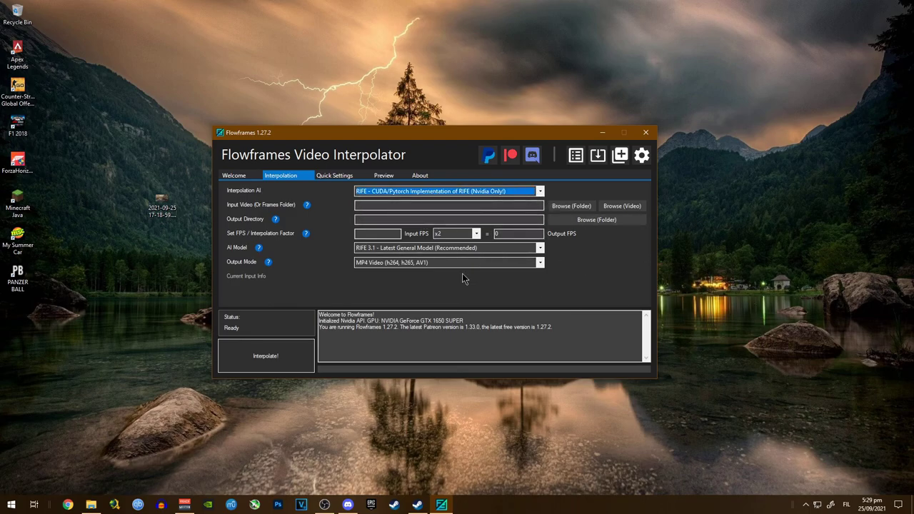
pyautogui.moveTo(403, 136); pyautogui.dragTo(395, 132)
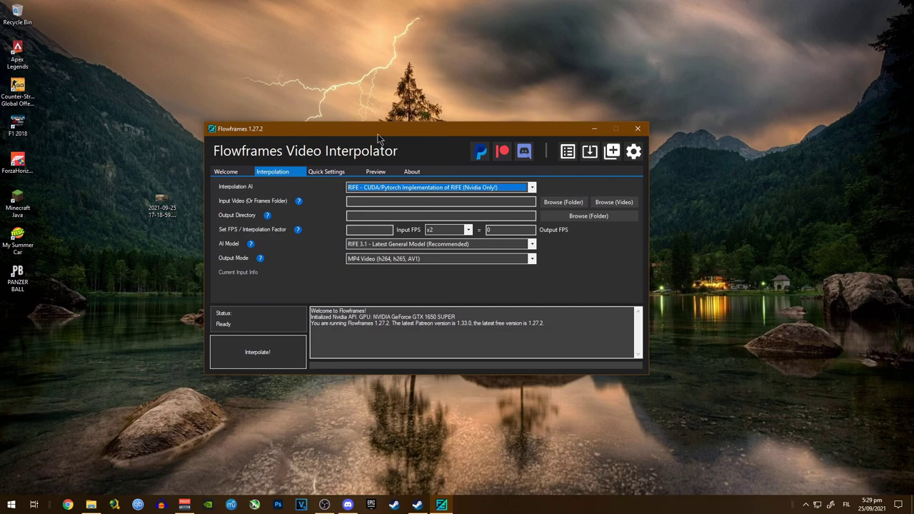
pyautogui.click(243, 173)
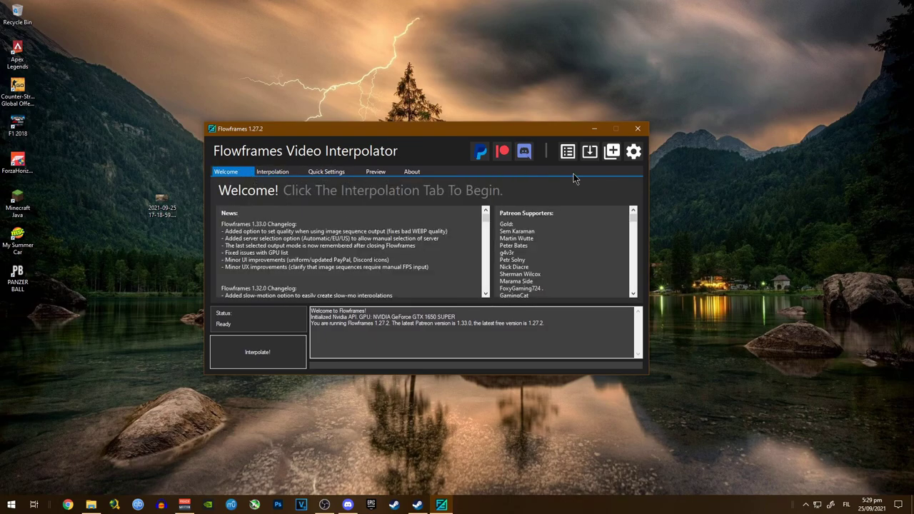
pyautogui.click(614, 152)
pyautogui.moveTo(475, 132); pyautogui.dragTo(481, 132)
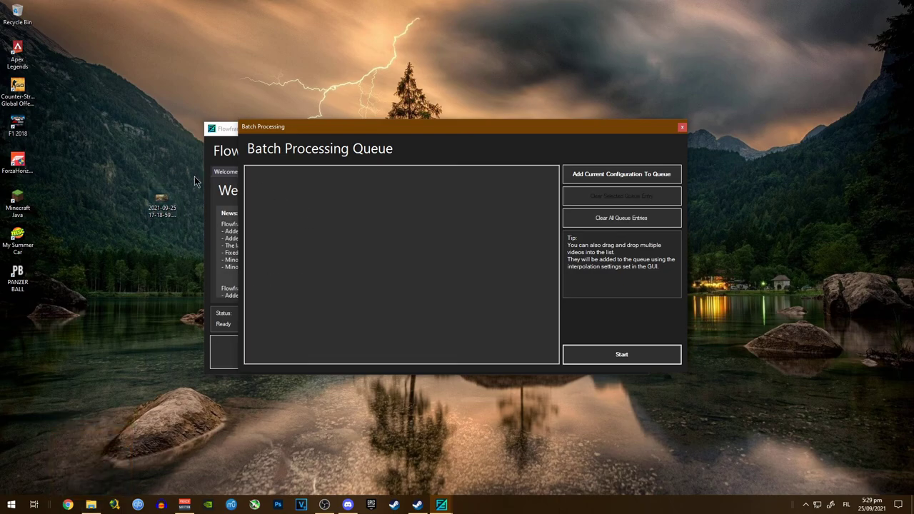
pyautogui.moveTo(160, 207); pyautogui.dragTo(396, 252)
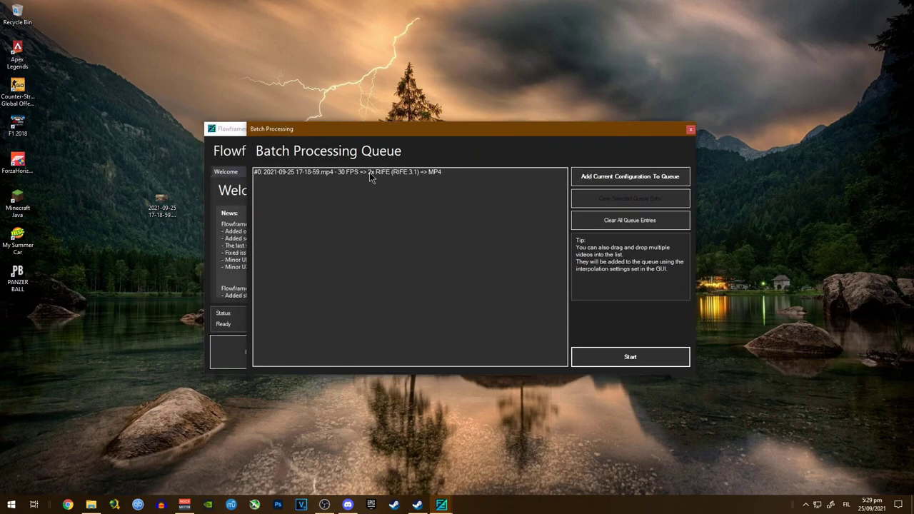
pyautogui.click(369, 172)
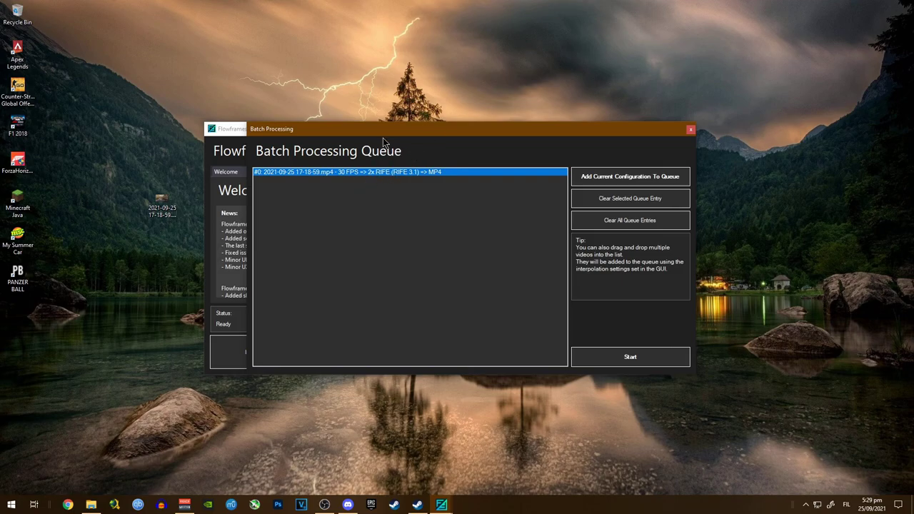
pyautogui.moveTo(386, 147); pyautogui.dragTo(555, 147)
pyautogui.click(284, 172)
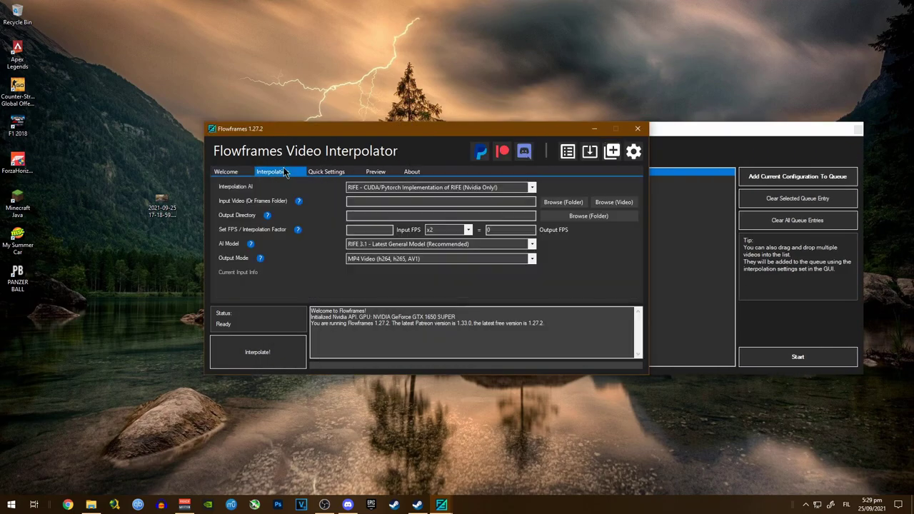
# Confirm x2 as the interpolation factor and arrange the Flowframes and queue windows side by side.
pyautogui.click(469, 231)
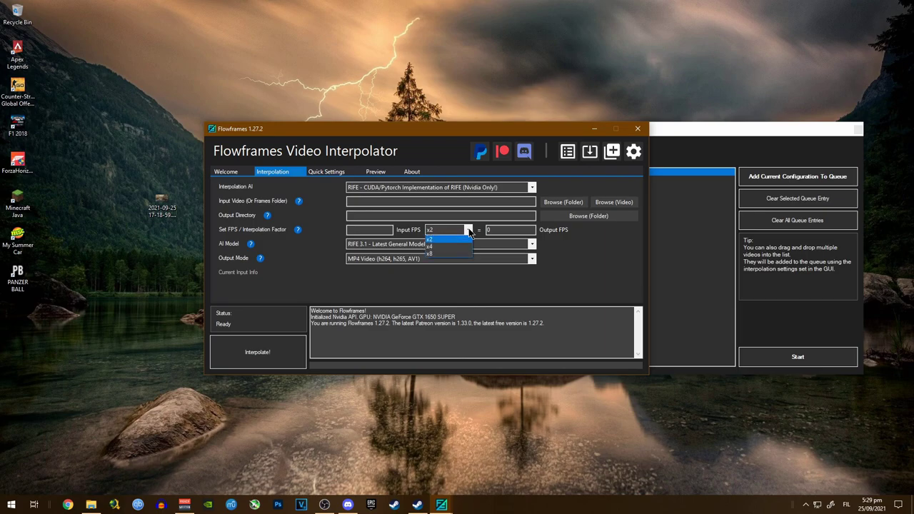
pyautogui.click(456, 239)
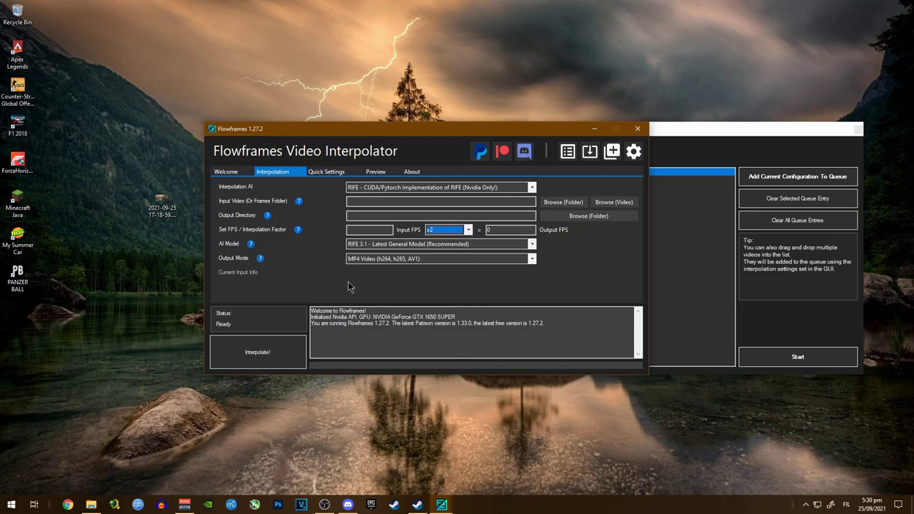
pyautogui.click(450, 230)
pyautogui.click(445, 239)
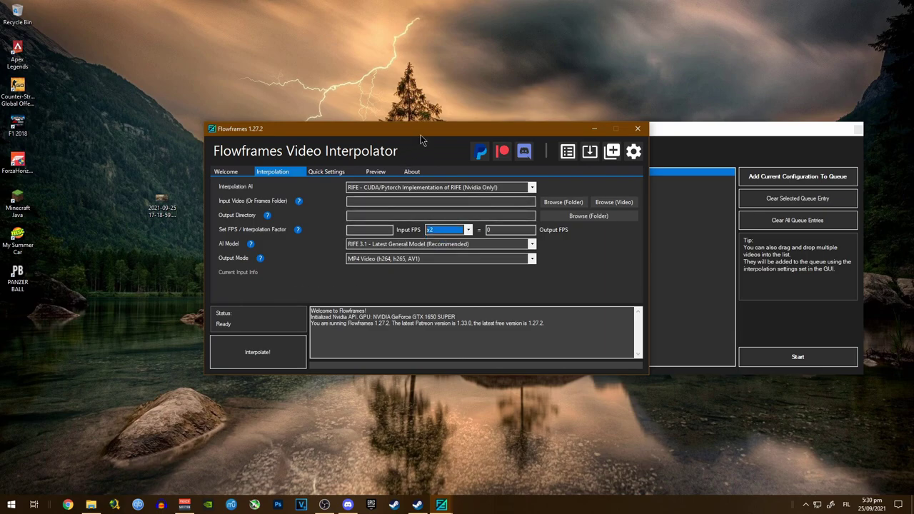
pyautogui.moveTo(421, 137); pyautogui.dragTo(279, 132)
pyautogui.click(544, 171)
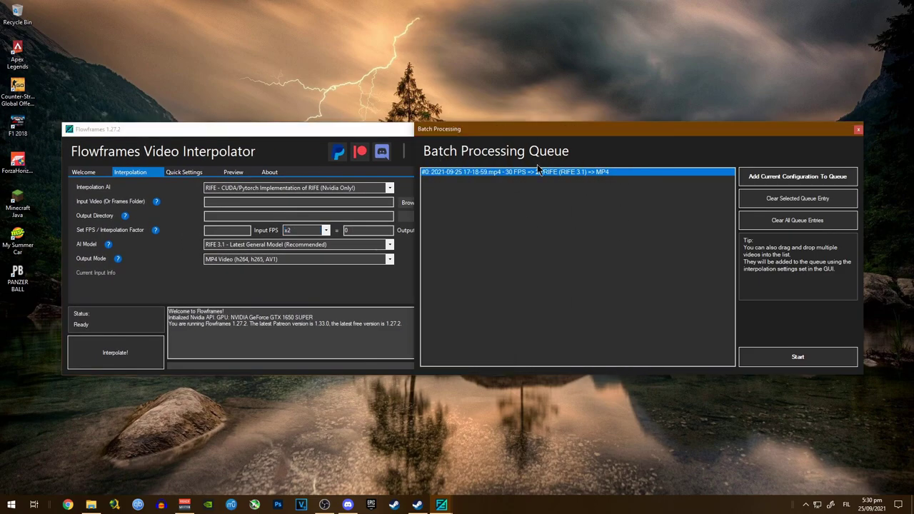
pyautogui.moveTo(564, 129); pyautogui.dragTo(541, 122)
# Recheck the x2 factor and start processing the queued RIFE job.
pyautogui.click(308, 230)
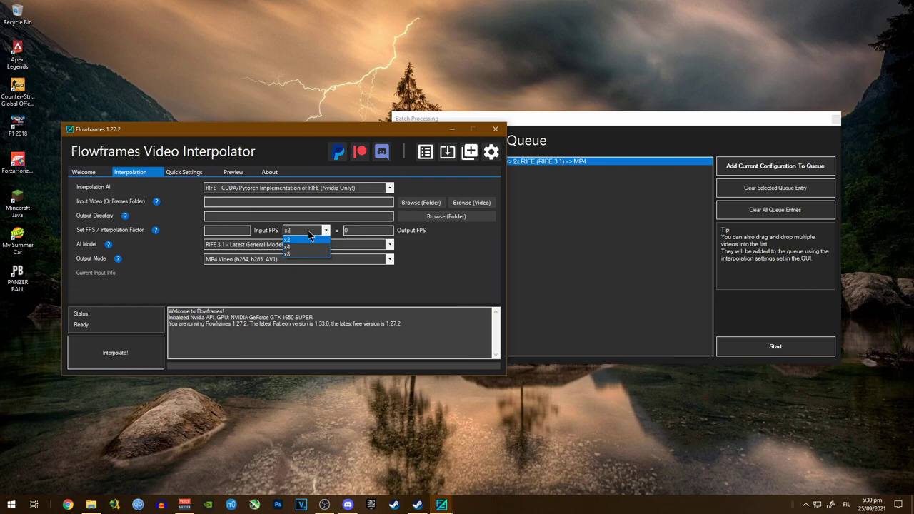
pyautogui.click(307, 230)
pyautogui.click(540, 206)
pyautogui.click(739, 347)
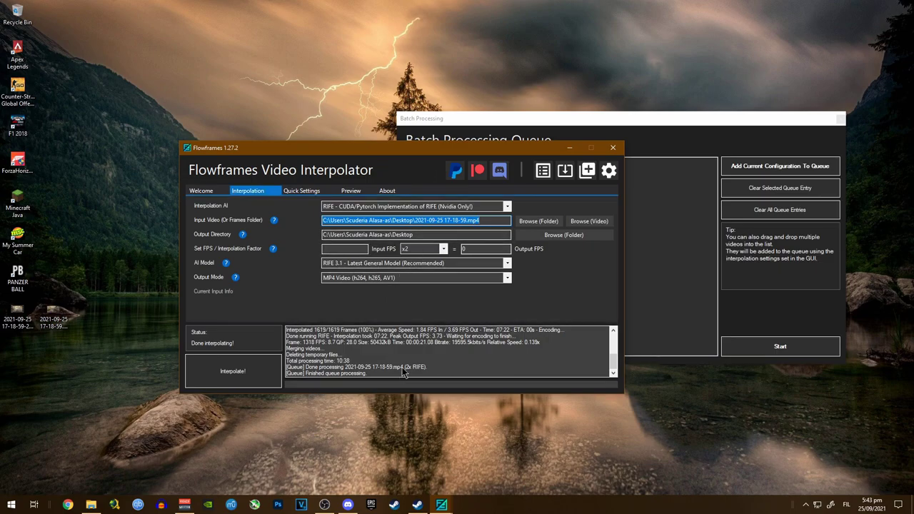
# Check the 'Finished queue processing' line in the processing log.
pyautogui.click(403, 371)
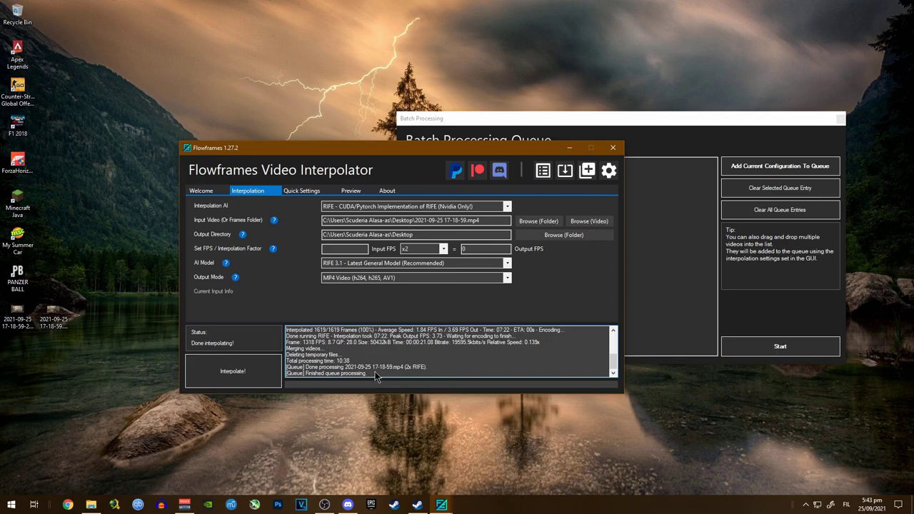
pyautogui.moveTo(375, 371); pyautogui.dragTo(309, 379)
pyautogui.click(392, 379)
# Close the Batch Processing Queue window and the main Flowframes window.
pyautogui.click(660, 208)
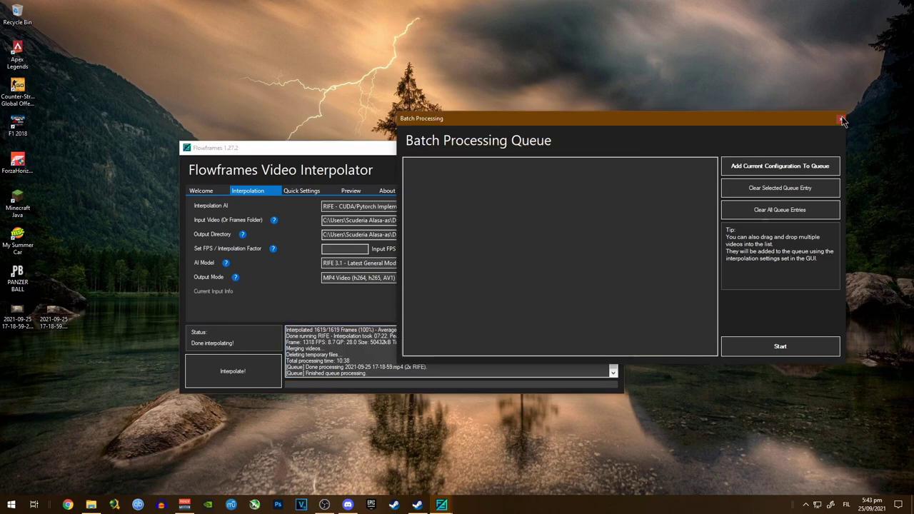
pyautogui.click(840, 119)
pyautogui.click(612, 149)
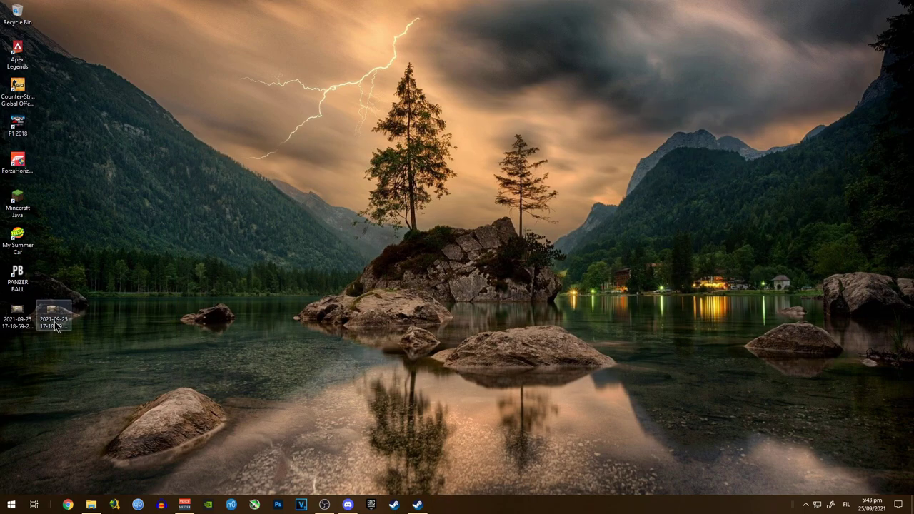
# Arrange the original and 2x interpolated recordings side by side mid-desktop, and briefly play one in Movies & TV.
pyautogui.moveTo(53, 314); pyautogui.dragTo(524, 314)
pyautogui.moveTo(11, 334); pyautogui.dragTo(343, 325)
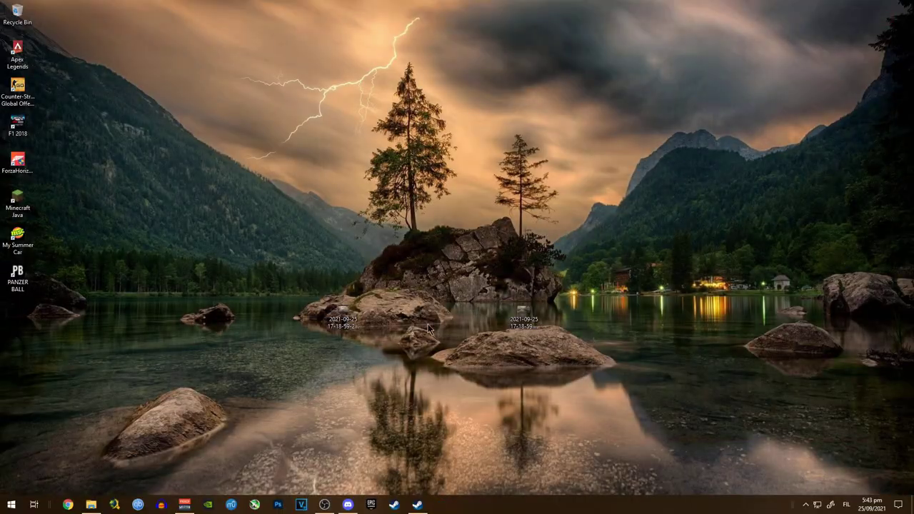
pyautogui.moveTo(430, 329); pyautogui.dragTo(334, 315)
pyautogui.doubleClick(334, 315)
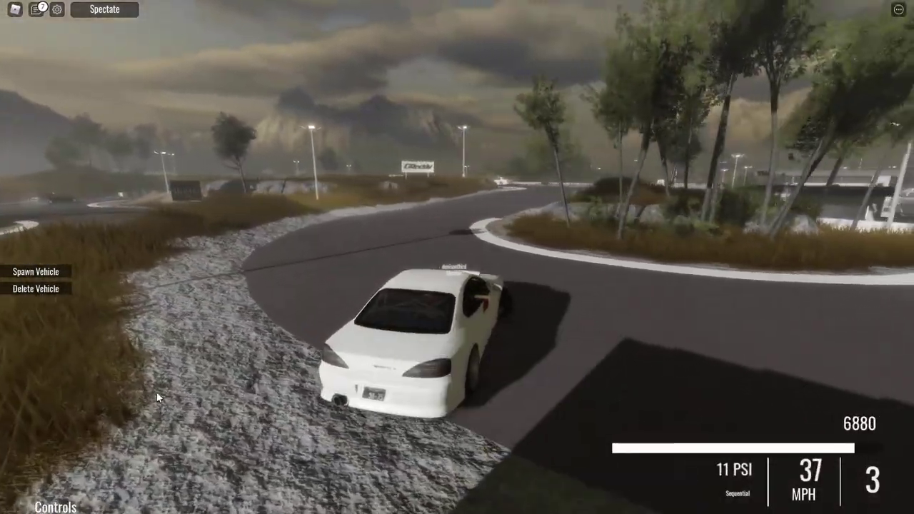
pyautogui.hotkey('alt', 'F4')
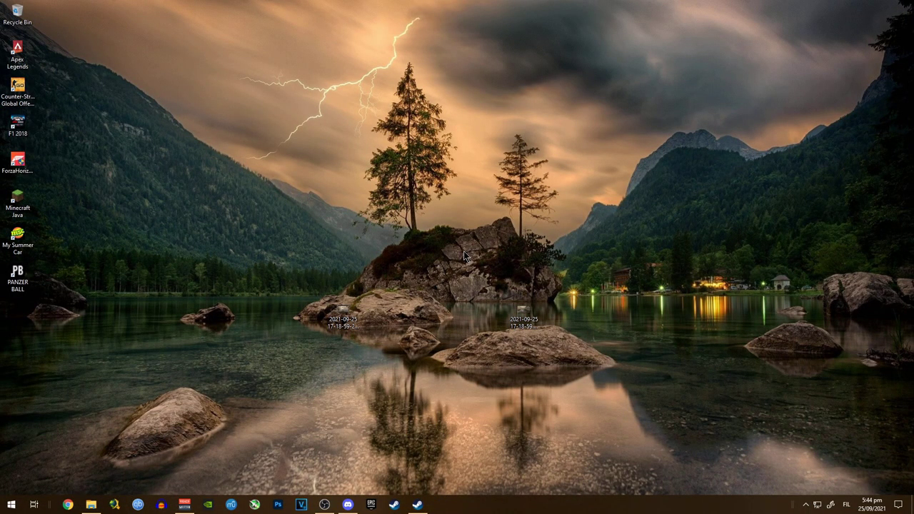